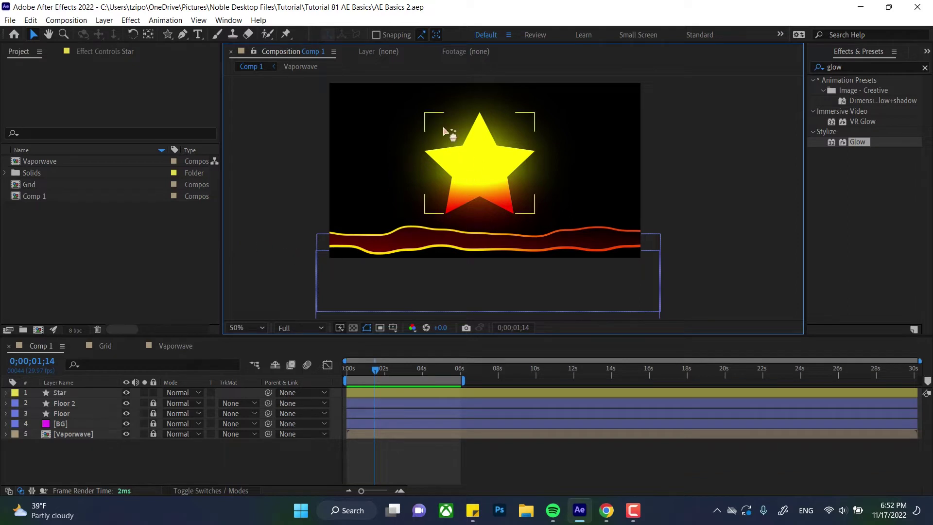
# Step: Apply Glow to the Star layer, go to frame 0;00;00;08, and select its Position property
pyautogui.moveTo(444, 182)
pyautogui.mouseDown()
pyautogui.moveTo(387, 311)
pyautogui.moveTo(78, 379)
pyautogui.moveTo(54, 397)
pyautogui.moveTo(384, 396)
pyautogui.moveTo(90, 408)
pyautogui.moveTo(61, 394)
pyautogui.moveTo(18, 400)
pyautogui.moveTo(104, 413)
pyautogui.moveTo(64, 394)
pyautogui.moveTo(7, 396)
pyautogui.moveTo(34, 425)
pyautogui.moveTo(19, 432)
pyautogui.moveTo(57, 455)
pyautogui.moveTo(131, 453)
pyautogui.moveTo(177, 424)
pyautogui.moveTo(166, 452)
pyautogui.moveTo(175, 490)
pyautogui.moveTo(219, 440)
pyautogui.moveTo(68, 439)
pyautogui.moveTo(333, 395)
pyautogui.moveTo(364, 371)
pyautogui.mouseUp()
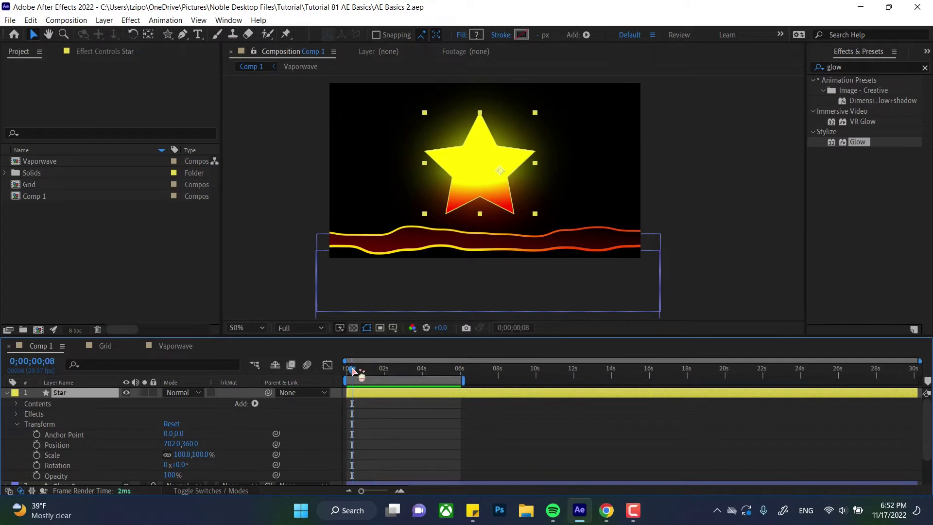
pyautogui.click(352, 371)
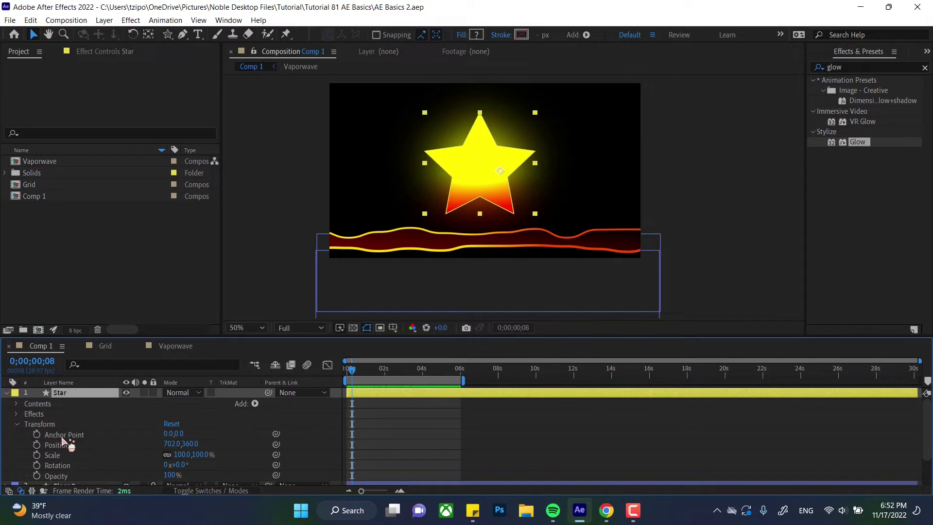
pyautogui.click(74, 447)
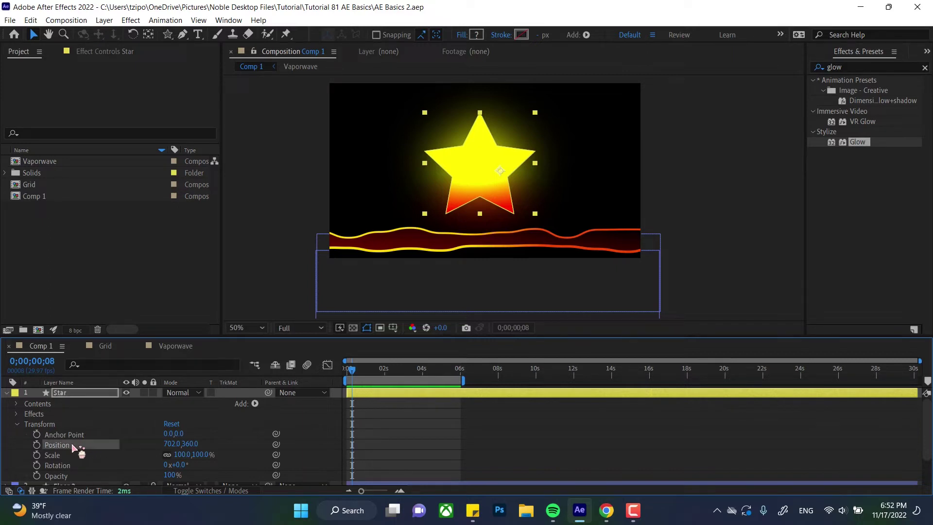
# Step: Nudge the star, then reset its Position to 0,0 in the composition corner
pyautogui.moveTo(471, 185)
pyautogui.mouseDown()
pyautogui.moveTo(428, 192)
pyautogui.moveTo(428, 180)
pyautogui.moveTo(466, 170)
pyautogui.moveTo(521, 196)
pyautogui.moveTo(462, 194)
pyautogui.moveTo(428, 160)
pyautogui.moveTo(434, 186)
pyautogui.moveTo(452, 166)
pyautogui.moveTo(474, 188)
pyautogui.mouseUp()
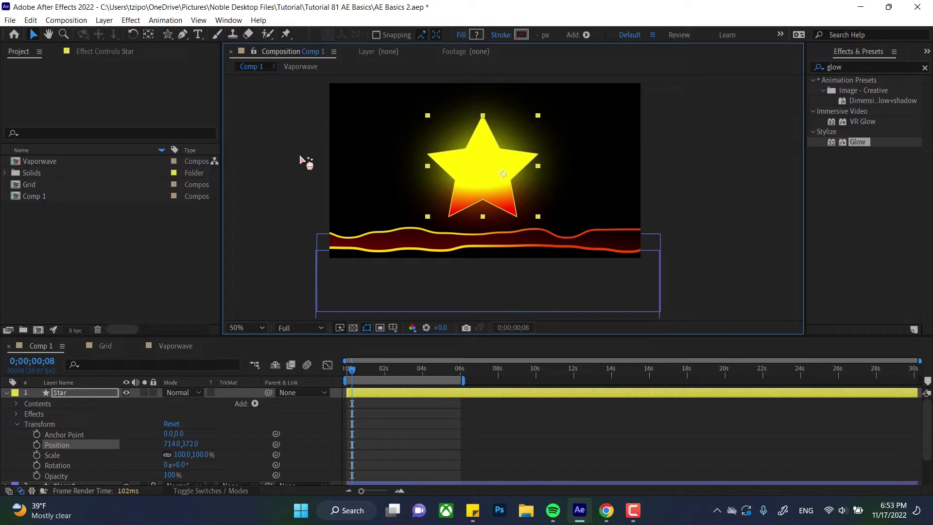
pyautogui.click(171, 442)
pyautogui.press('Tab')
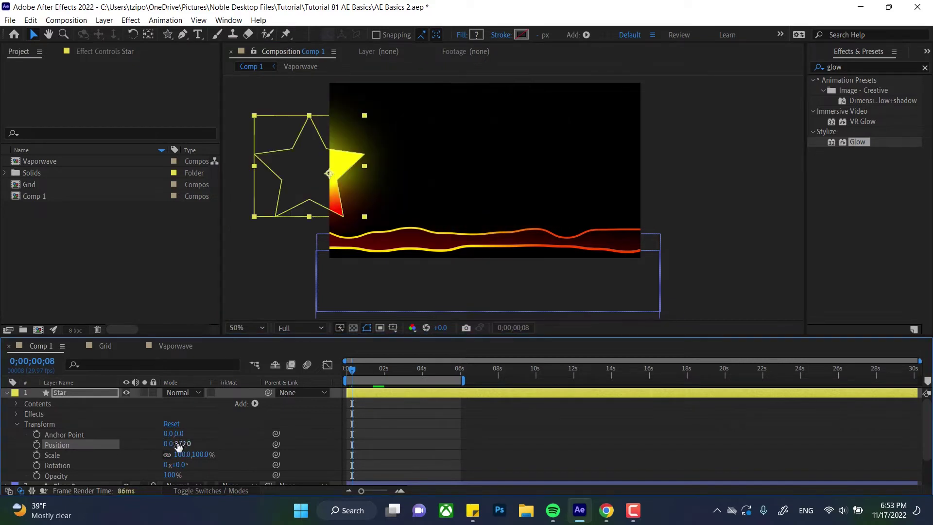
pyautogui.write('0')
pyautogui.press('Return')
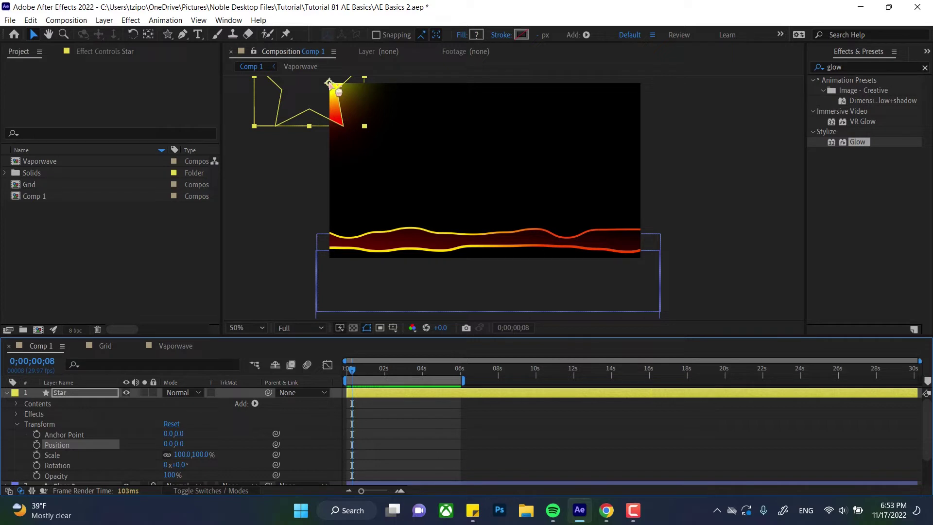
# Step: Drag the star around the composition viewer to try out different placements
pyautogui.click(302, 94)
pyautogui.moveTo(302, 94); pyautogui.dragTo(245, 162)
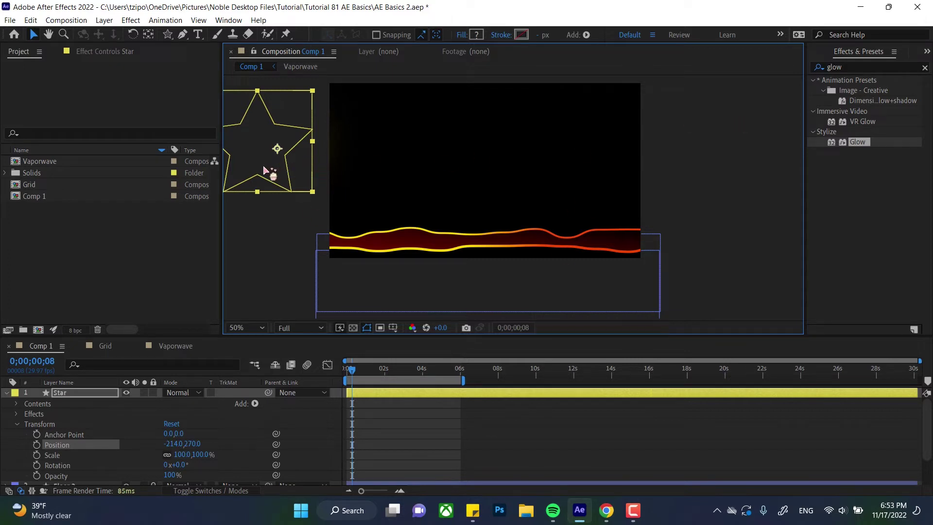
pyautogui.moveTo(264, 169); pyautogui.dragTo(495, 209)
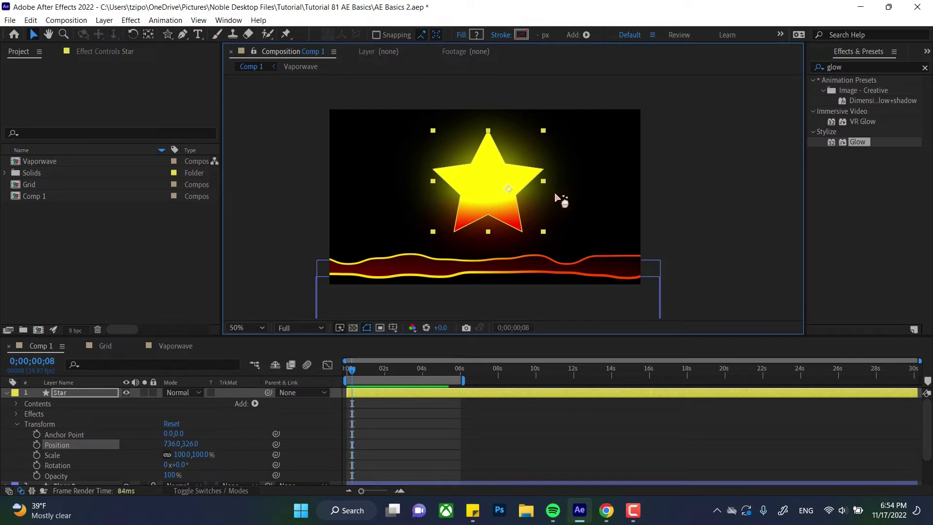
pyautogui.moveTo(451, 189); pyautogui.dragTo(524, 187)
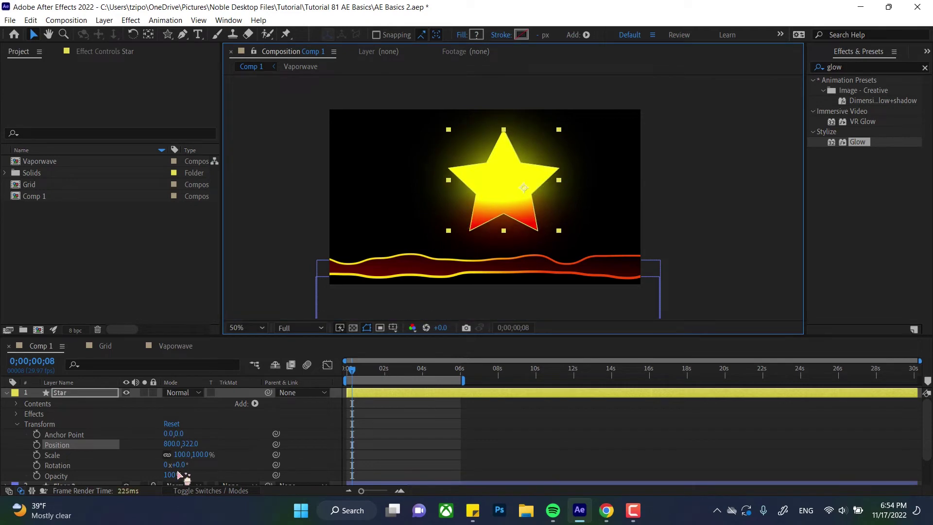
# Step: Set Position X to 600 so the star sits at 600,322
pyautogui.moveTo(169, 447)
pyautogui.mouseDown()
pyautogui.moveTo(145, 448)
pyautogui.moveTo(173, 449)
pyautogui.mouseUp()
pyautogui.click(172, 448)
pyautogui.write('600')
pyautogui.press('Return')
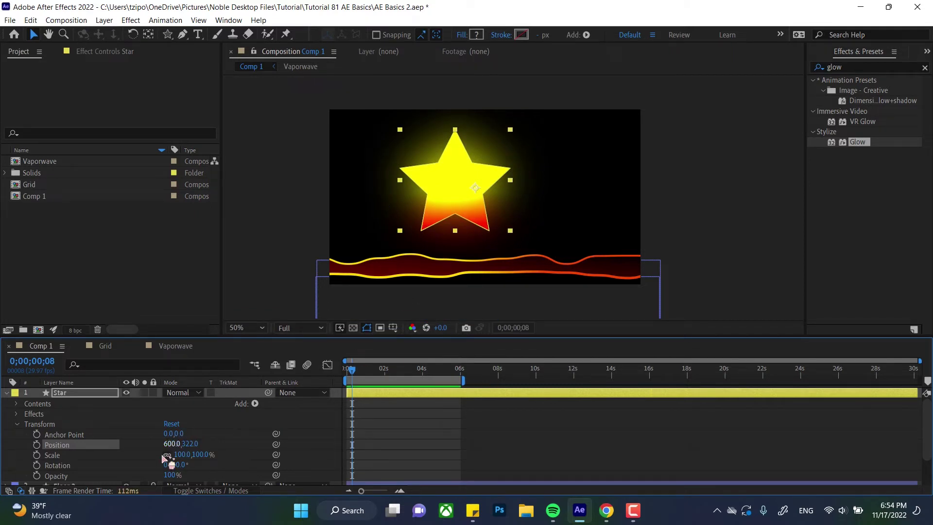
# Step: Enlarge the star to 105% Scale, test unlinked horizontal stretching, and undo back to uniform
pyautogui.click(95, 456)
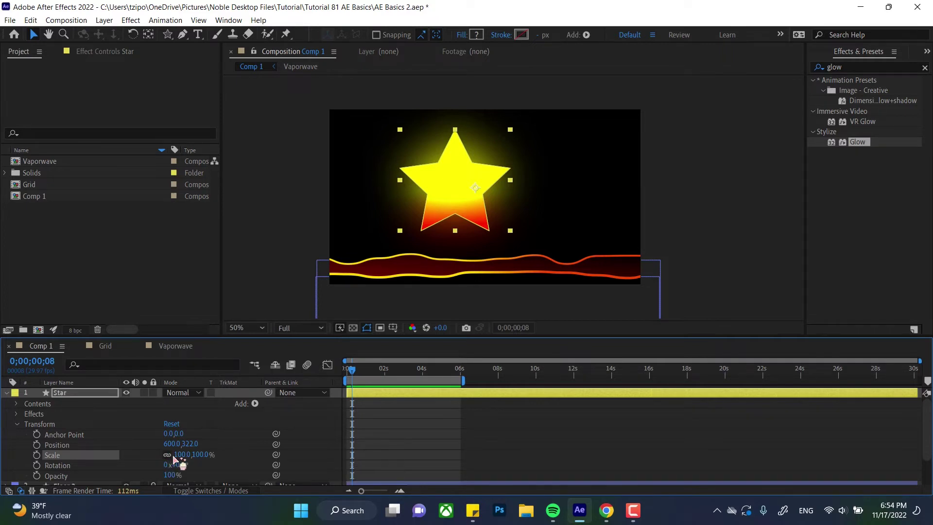
pyautogui.moveTo(183, 457)
pyautogui.mouseDown()
pyautogui.moveTo(224, 455)
pyautogui.moveTo(187, 457)
pyautogui.mouseUp()
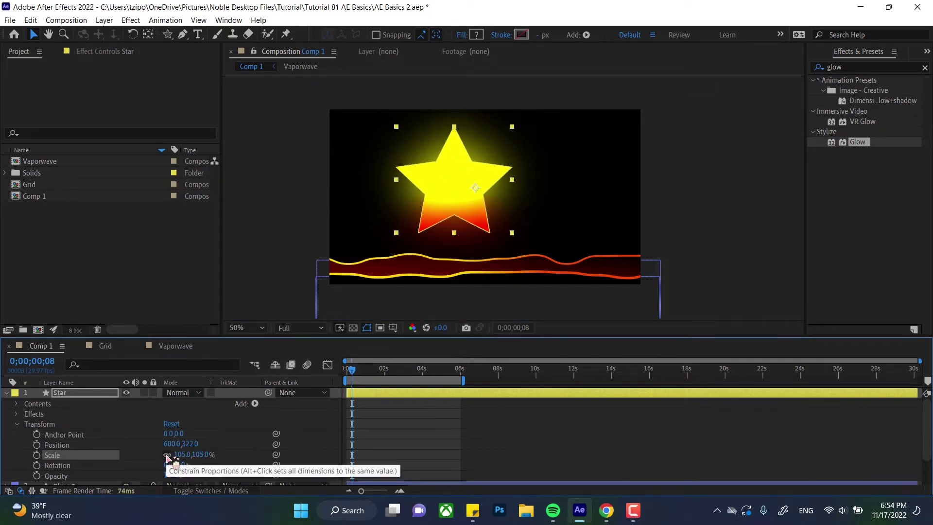
pyautogui.click(166, 455)
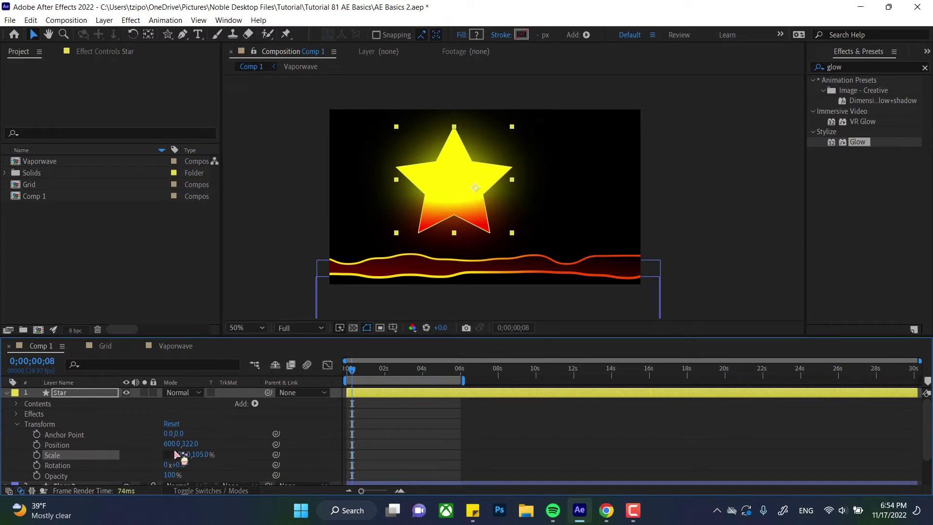
pyautogui.moveTo(179, 458)
pyautogui.mouseDown()
pyautogui.moveTo(213, 463)
pyautogui.moveTo(161, 462)
pyautogui.moveTo(180, 460)
pyautogui.mouseUp()
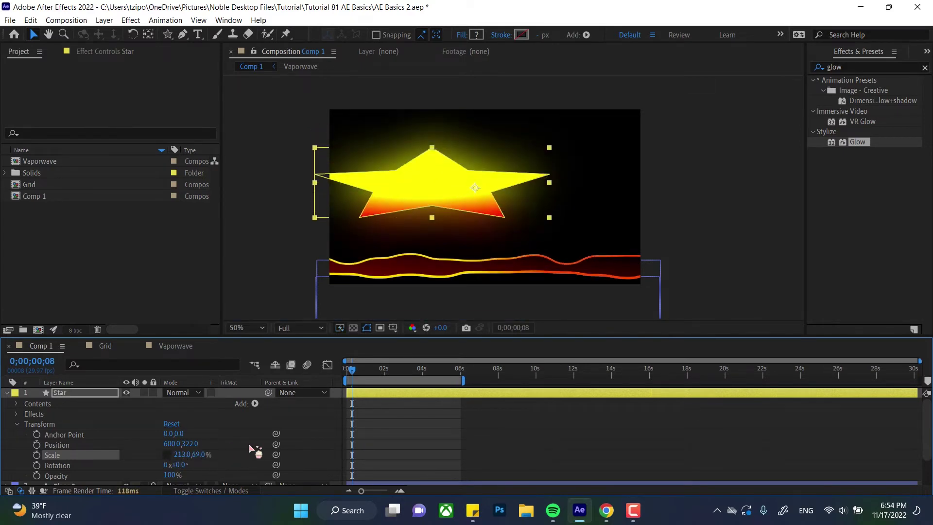
pyautogui.hotkey('ctrl', 'z')
pyautogui.hotkey('ctrl', 'z')
pyautogui.hotkey('ctrl', 'z')
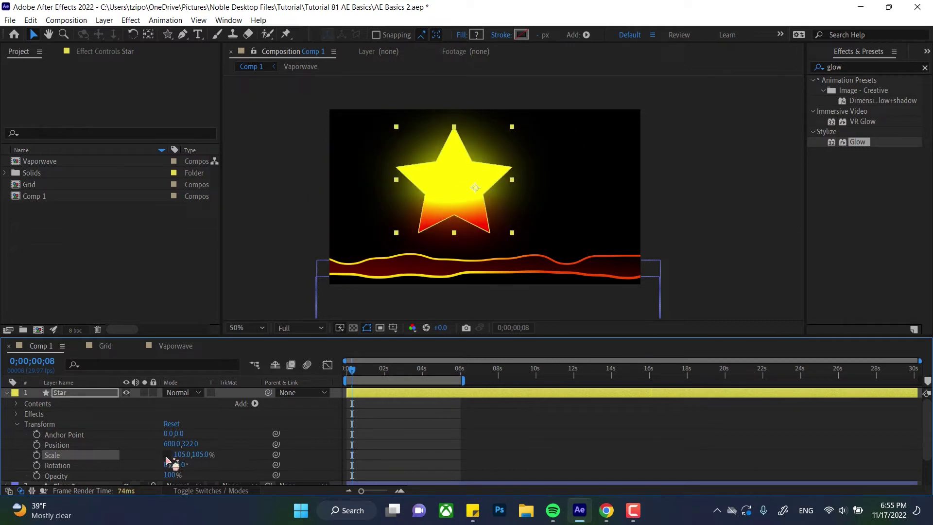
# Step: Try a -100% vertical Scale flip, then undo it to restore 105,105%
pyautogui.click(201, 455)
pyautogui.press('Return')
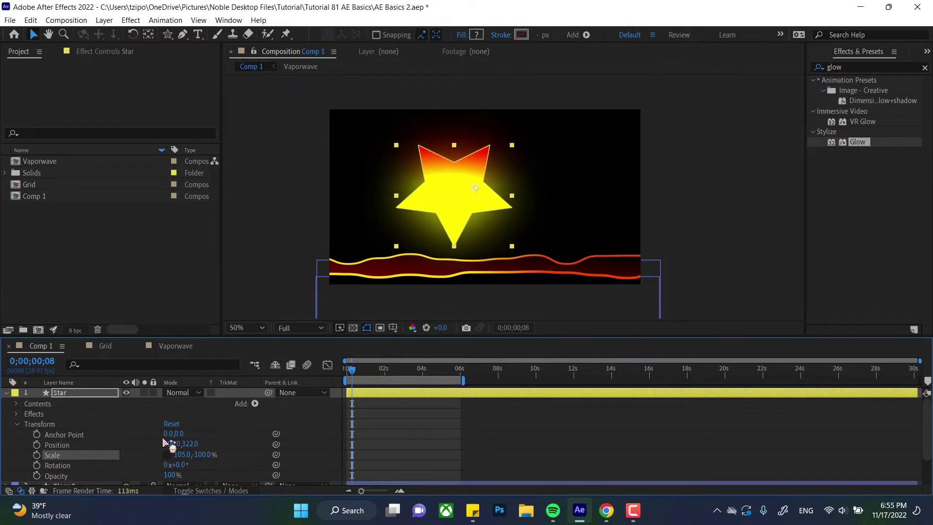
pyautogui.hotkey('ctrl', 'z')
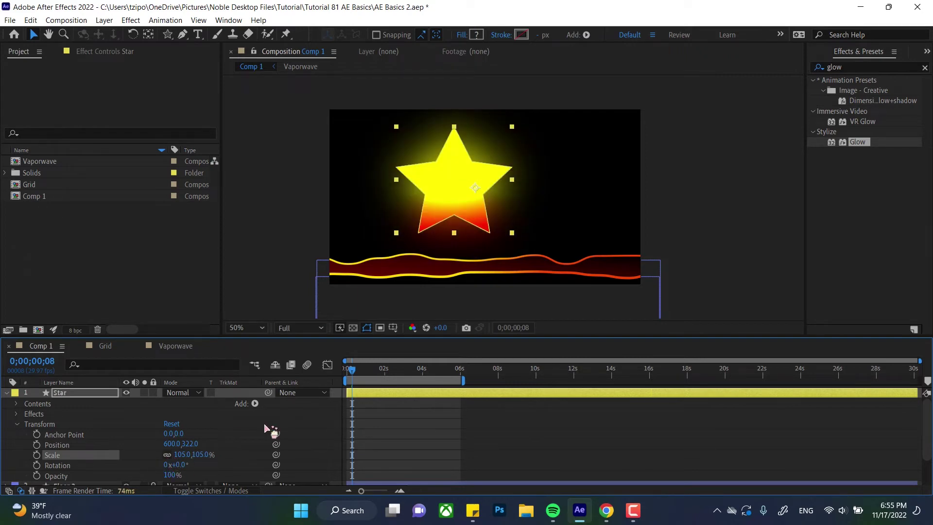
# Step: Spin the star through several turns with the Rotation tool in the viewer, then undo
pyautogui.click(73, 466)
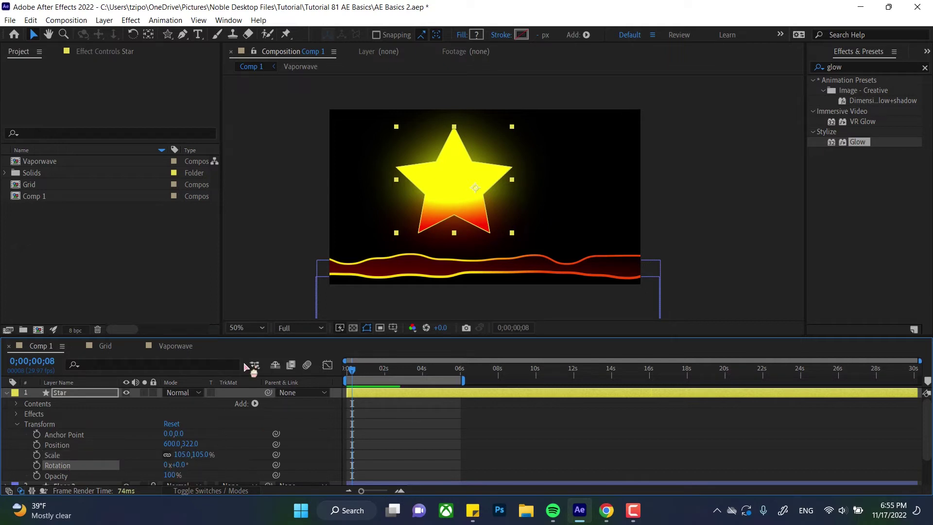
pyautogui.click(132, 34)
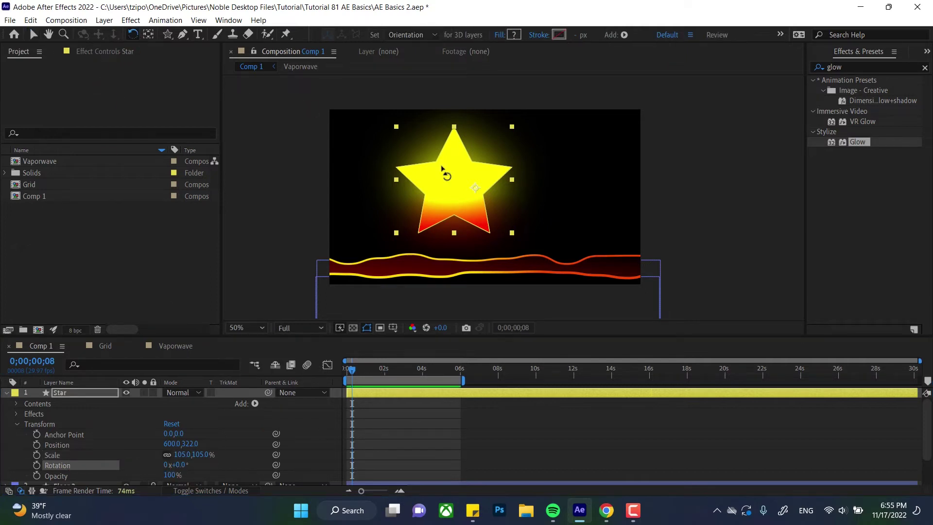
pyautogui.click(563, 204)
pyautogui.click(469, 187)
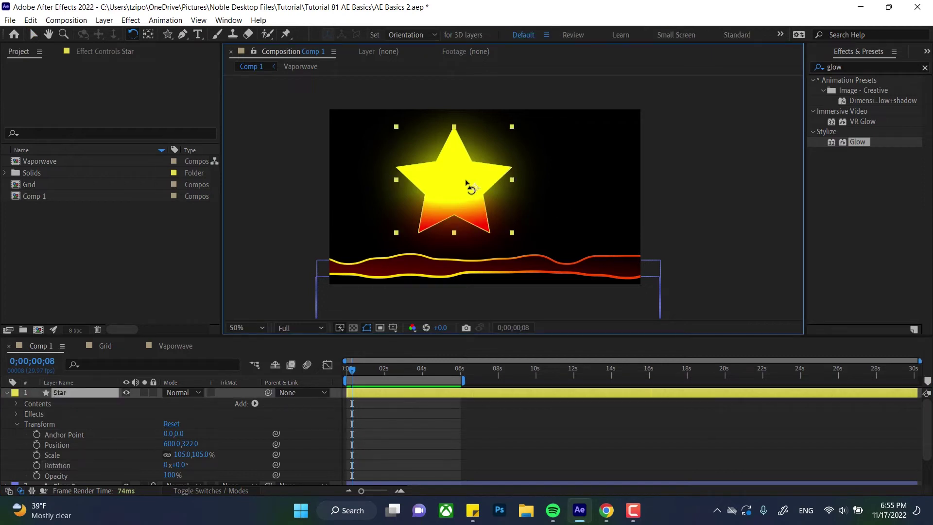
pyautogui.moveTo(441, 145); pyautogui.dragTo(465, 144)
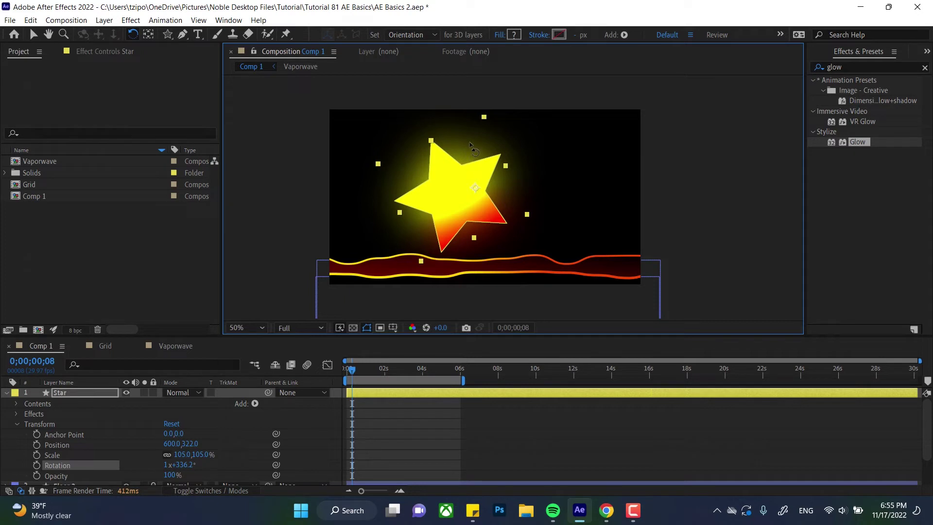
pyautogui.moveTo(495, 145); pyautogui.dragTo(488, 167)
pyautogui.moveTo(473, 153); pyautogui.dragTo(436, 181)
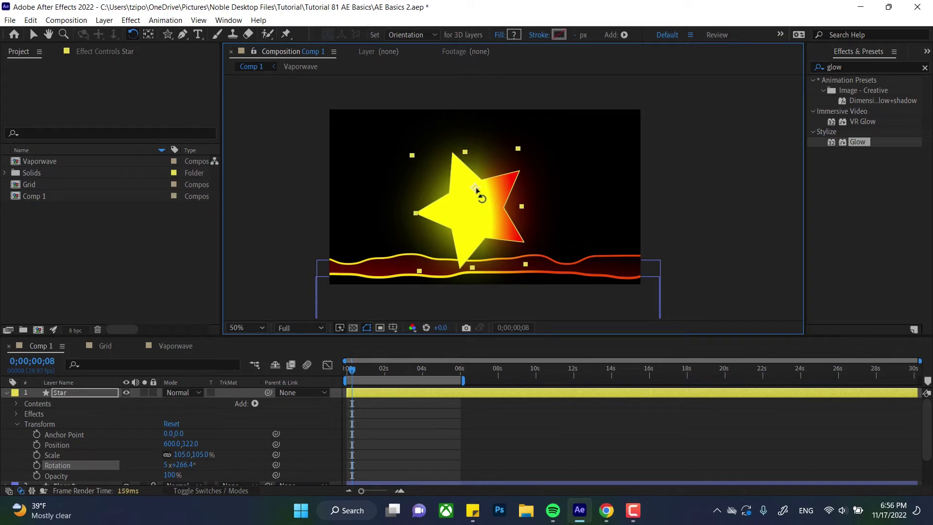
pyautogui.hotkey('ctrl', 'z')
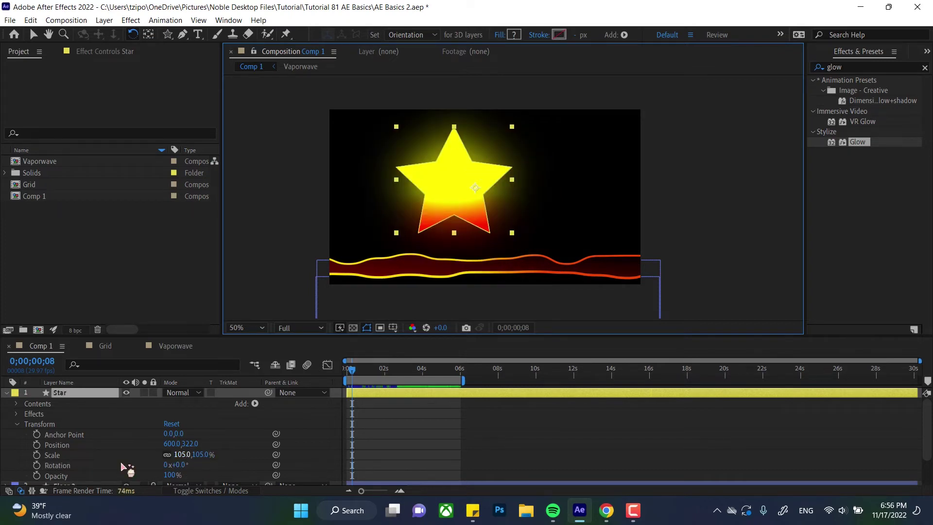
# Step: Set the Star layer's Rotation value to 3x+0.0° so the star stands upright
pyautogui.click(58, 465)
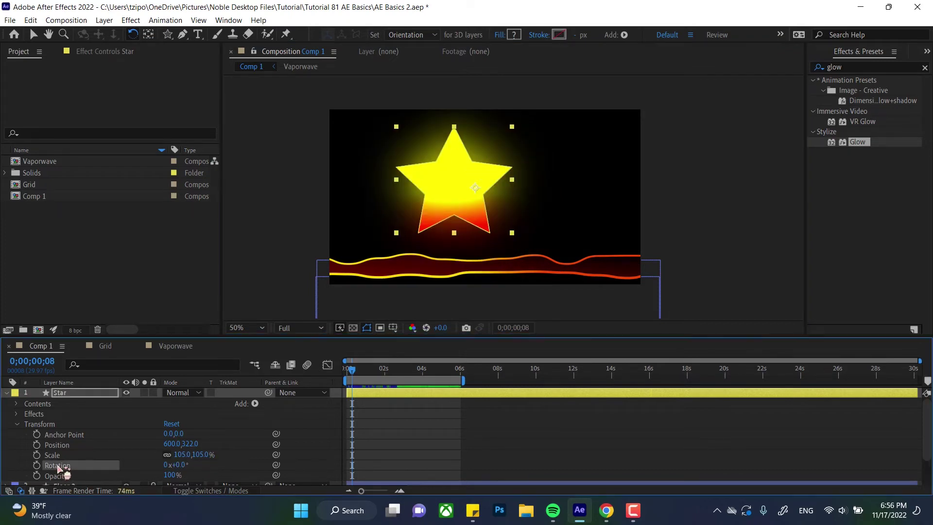
pyautogui.click(166, 465)
pyautogui.press('Return')
pyautogui.moveTo(180, 467); pyautogui.dragTo(249, 457)
pyautogui.hotkey('ctrl', 'z')
pyautogui.click(37, 465)
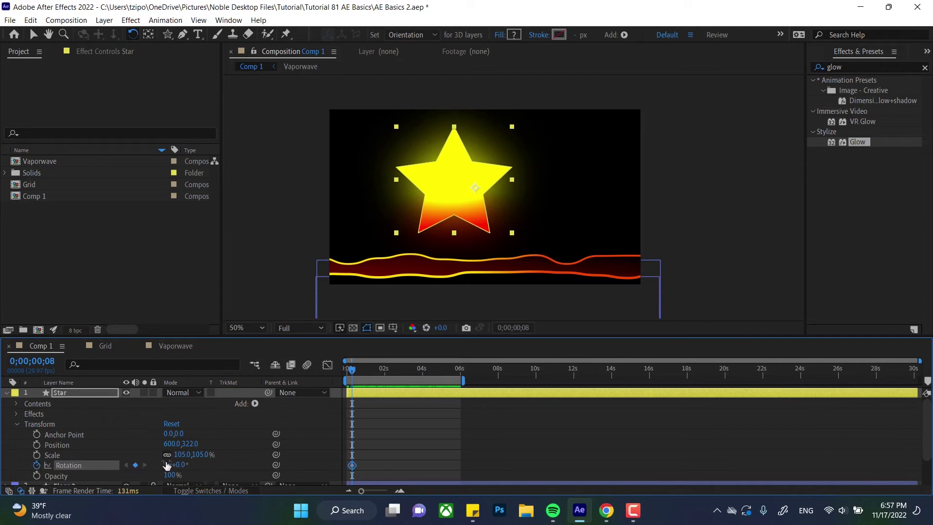
pyautogui.click(394, 369)
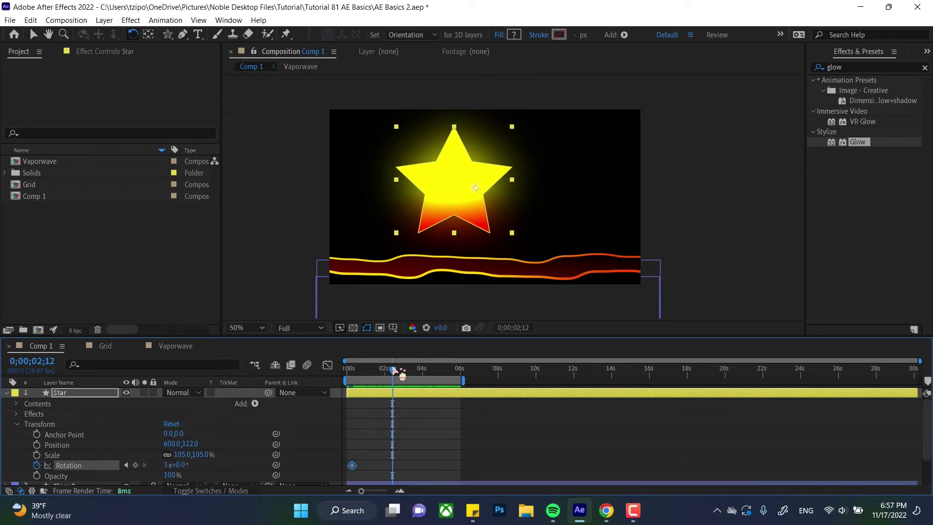
pyautogui.click(167, 464)
pyautogui.press('Return')
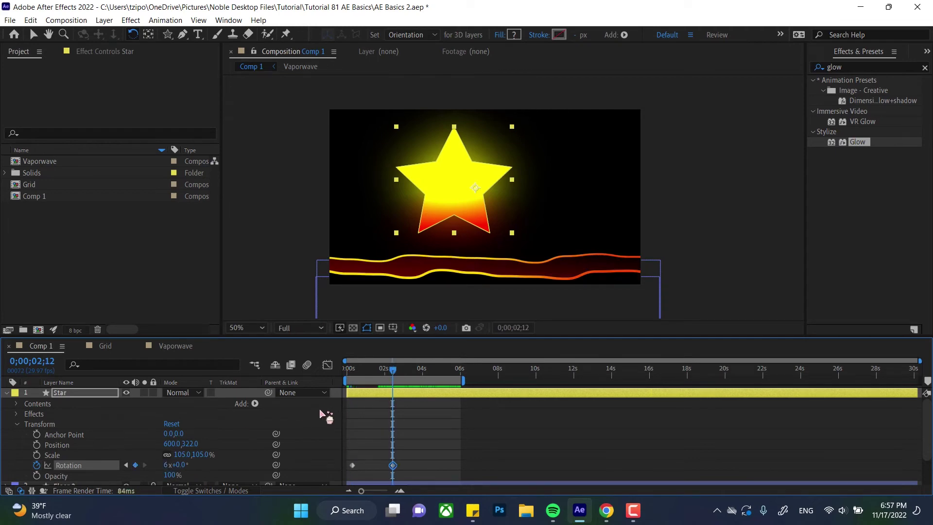
pyautogui.moveTo(372, 368); pyautogui.dragTo(314, 370)
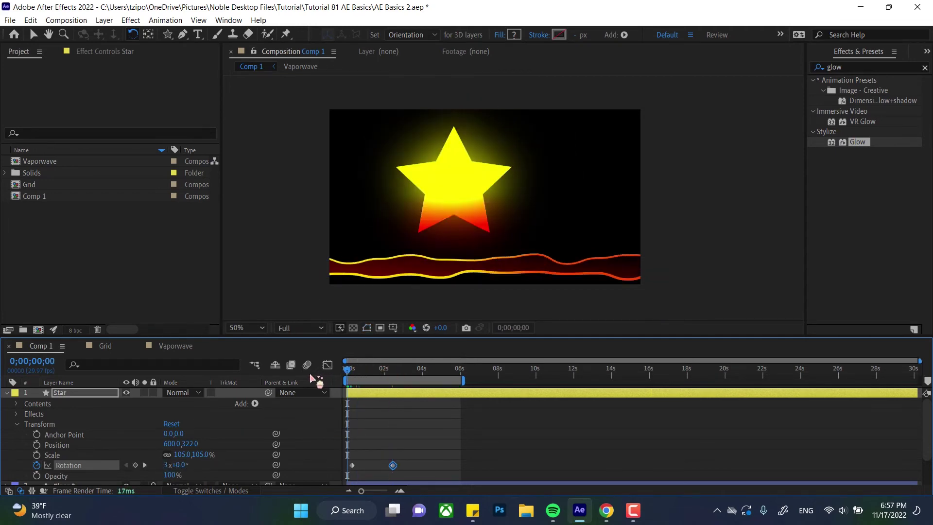
pyautogui.press('space')
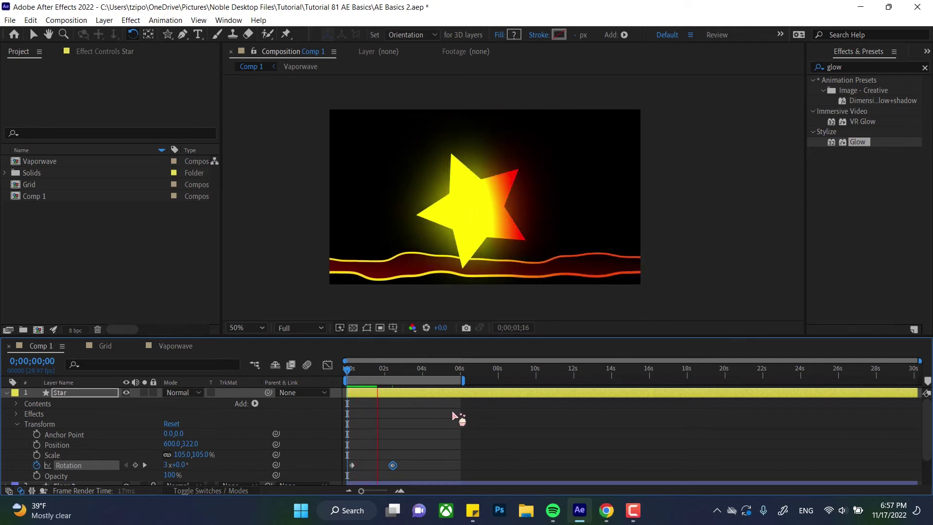
pyautogui.press('space')
pyautogui.hotkey('ctrl', 'z')
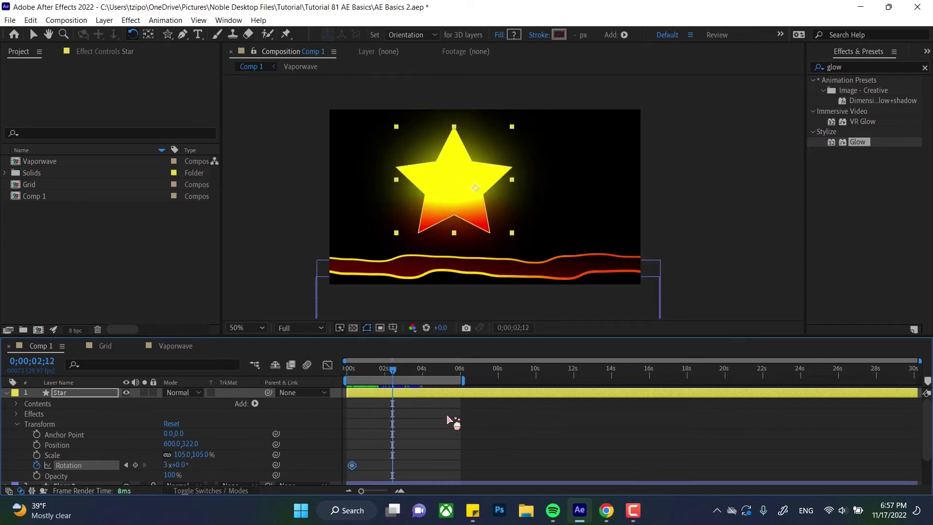
pyautogui.click(361, 376)
pyautogui.moveTo(353, 373); pyautogui.dragTo(340, 375)
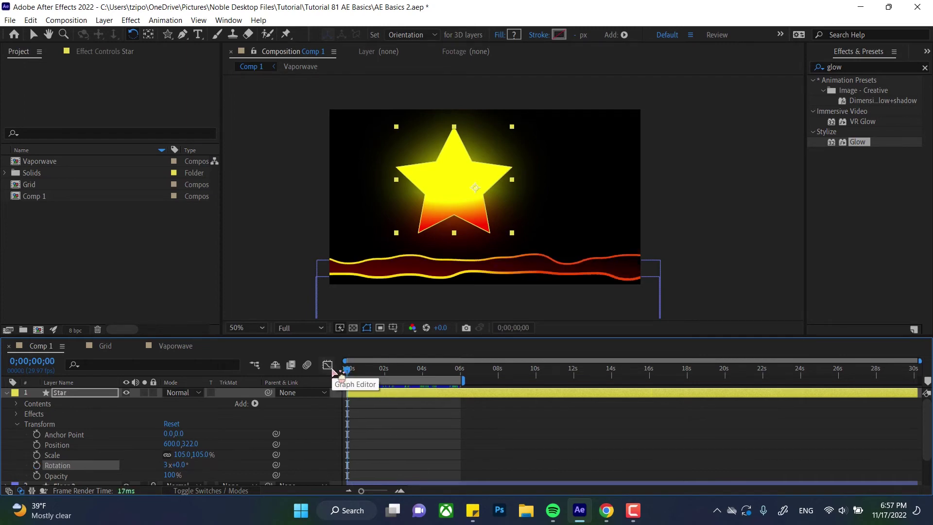
pyautogui.click(178, 465)
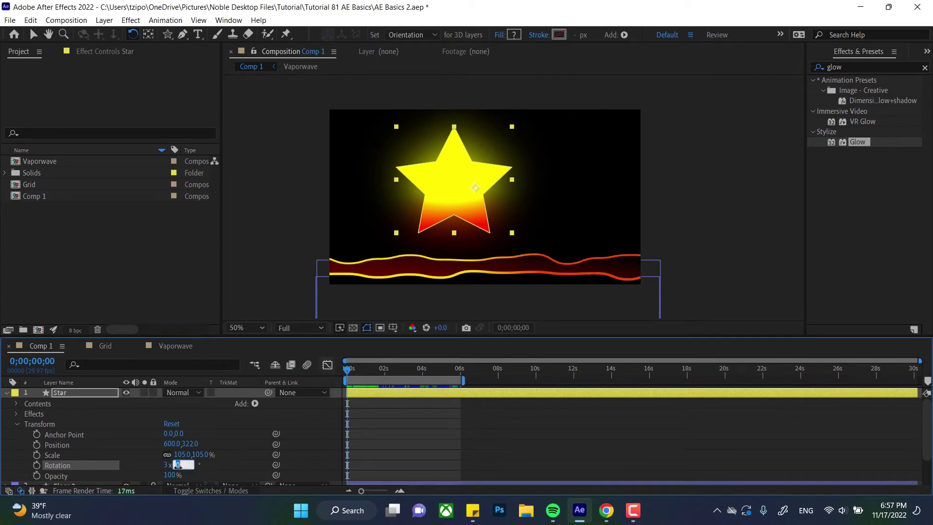
pyautogui.click(228, 467)
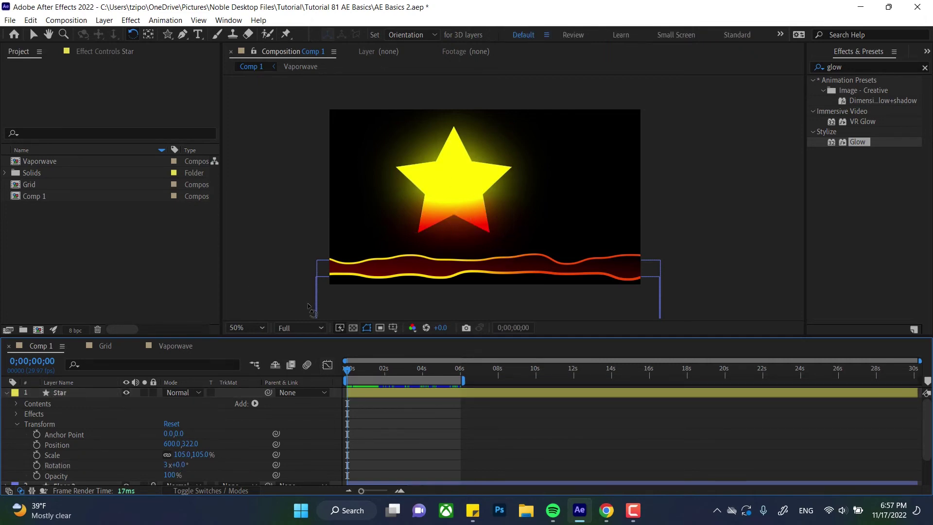
pyautogui.click(171, 479)
pyautogui.press('v')
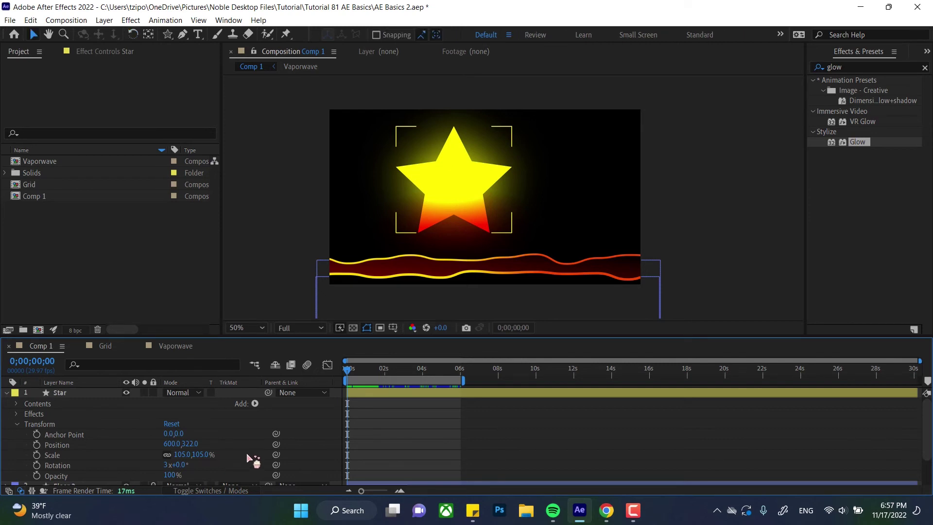
pyautogui.click(171, 475)
pyautogui.write('50')
pyautogui.press('Return')
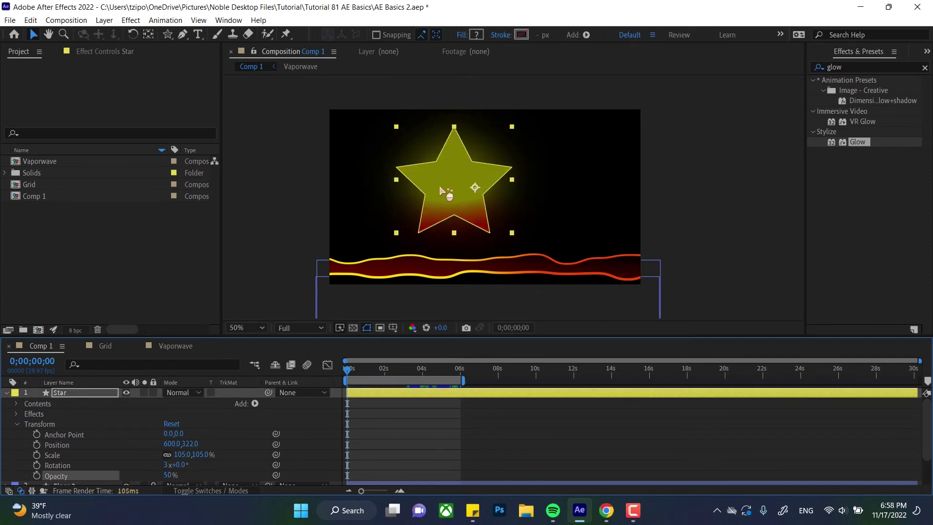
pyautogui.moveTo(440, 190); pyautogui.dragTo(453, 263)
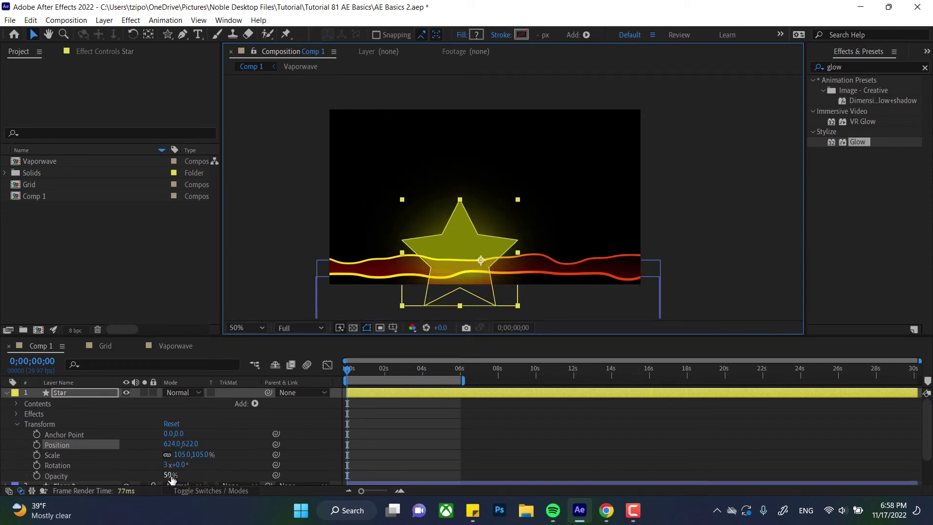
pyautogui.moveTo(170, 475); pyautogui.dragTo(322, 453)
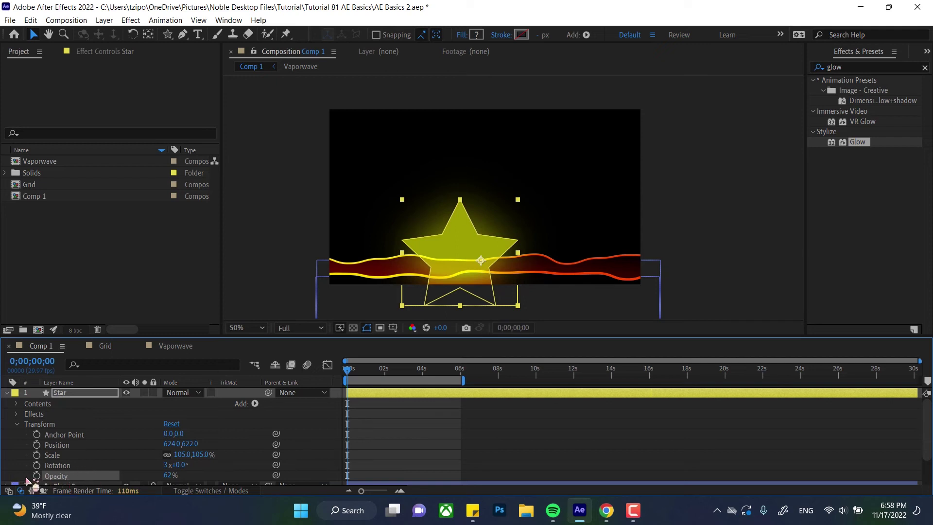
pyautogui.hotkey('ctrl', 'z')
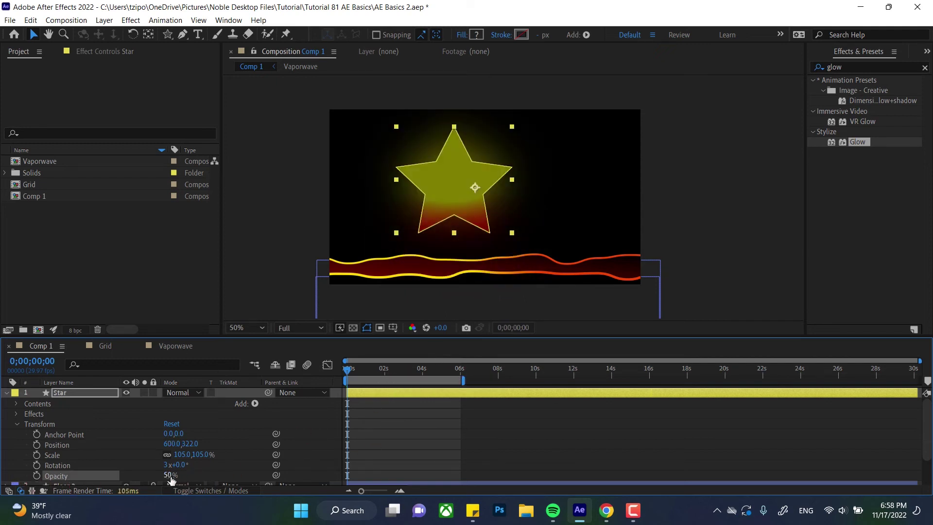
pyautogui.hotkey('ctrl', 'z')
pyautogui.click(92, 434)
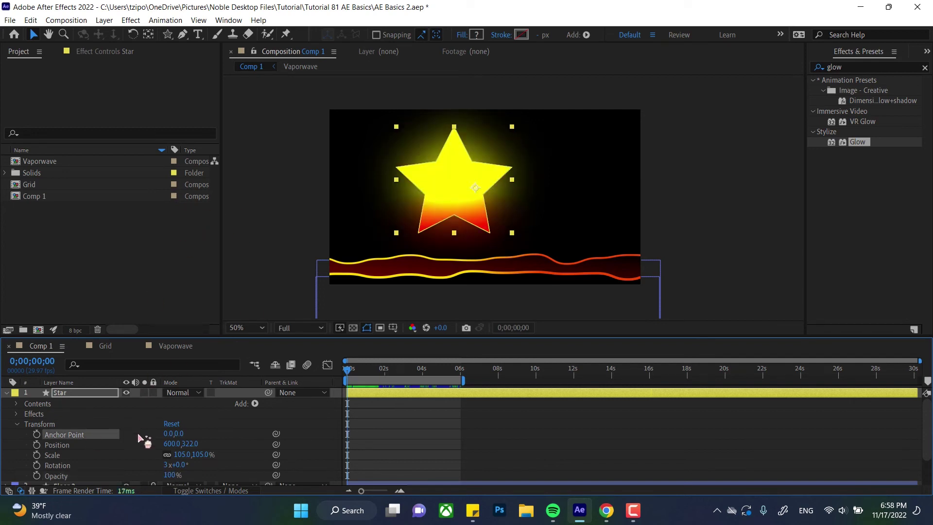
# Step: Move the anchor point to the star's lower-right tip with Pan Behind, giving 27.7,144.2
pyautogui.moveTo(182, 434); pyautogui.dragTo(134, 446)
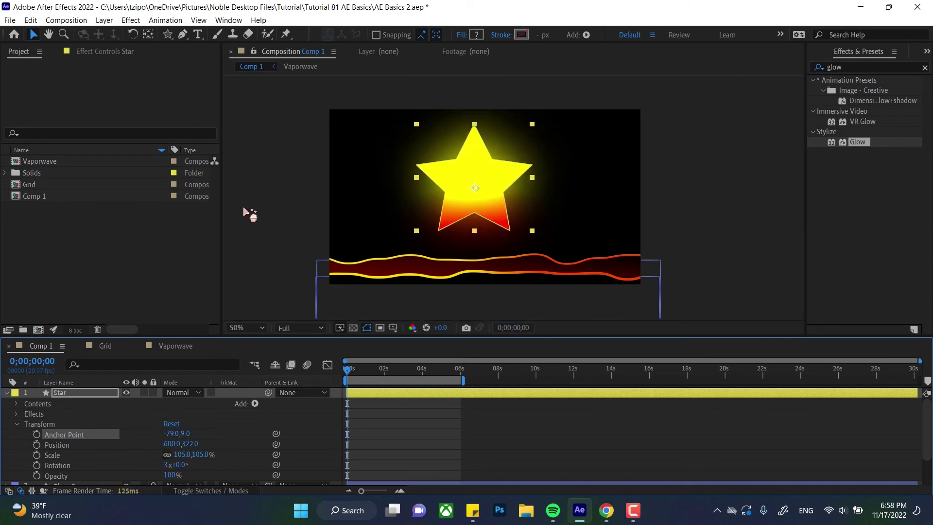
pyautogui.press('y')
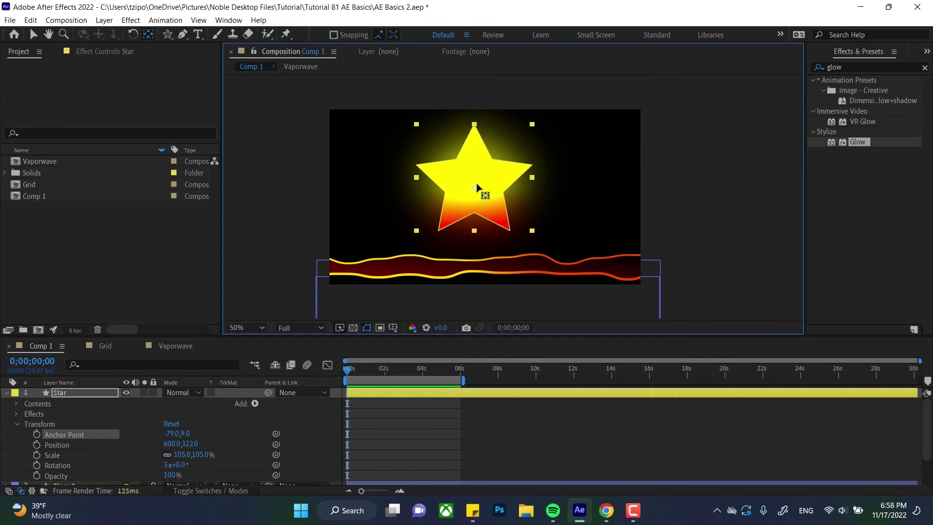
pyautogui.moveTo(476, 188); pyautogui.dragTo(503, 222)
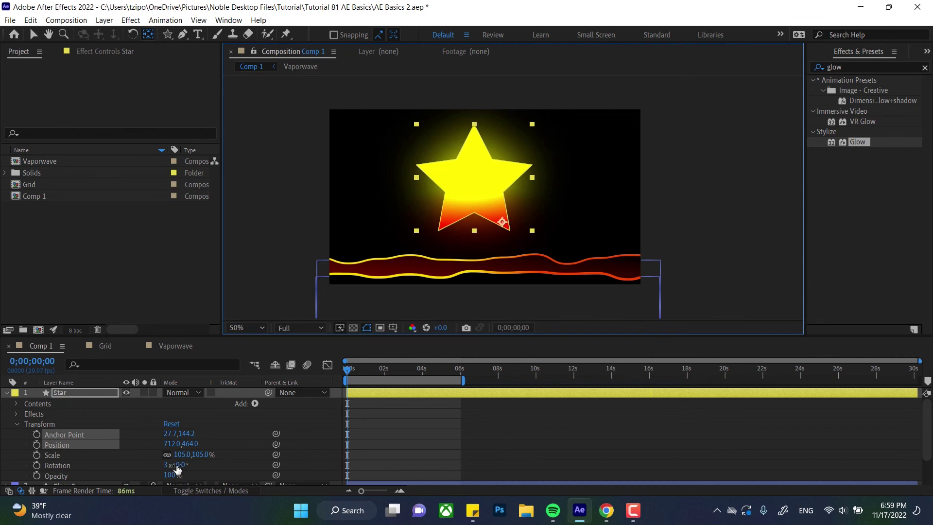
pyautogui.moveTo(178, 468); pyautogui.dragTo(218, 446)
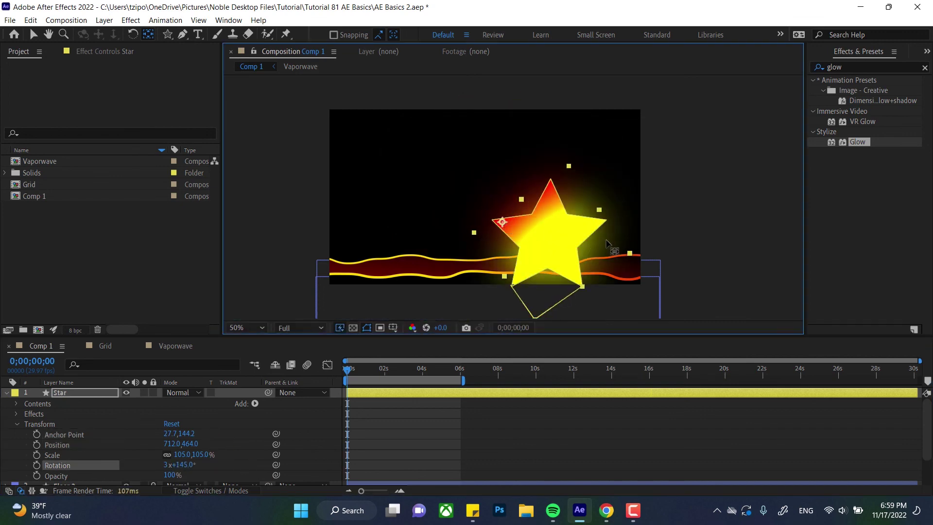
pyautogui.moveTo(608, 243); pyautogui.dragTo(593, 235)
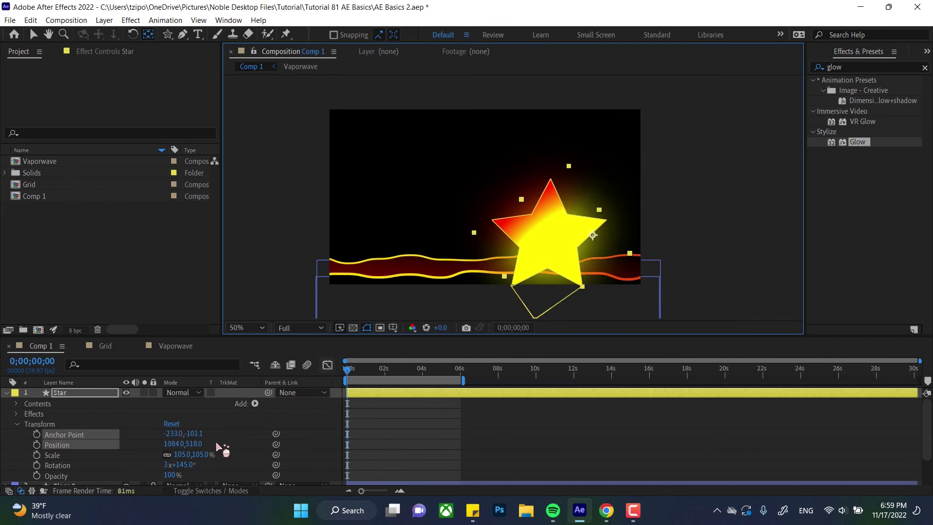
# Step: Test rotating and moving the star around its new anchor, then undo those changes
pyautogui.moveTo(176, 465); pyautogui.dragTo(128, 465)
pyautogui.click(127, 465)
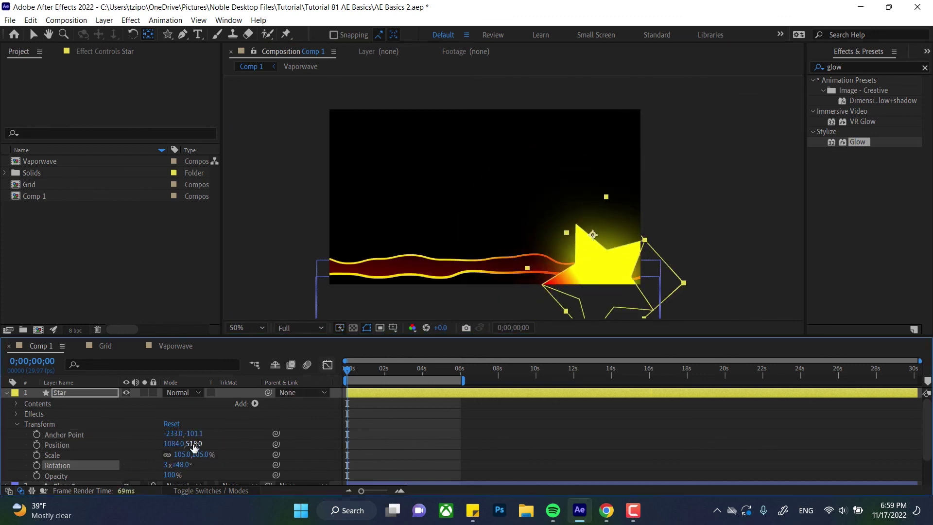
pyautogui.moveTo(194, 445); pyautogui.dragTo(2, 424)
pyautogui.hotkey('ctrl', 'z')
pyautogui.hotkey('ctrl', 'z')
pyautogui.hotkey('ctrl', 'z')
pyautogui.hotkey('ctrl', 'z')
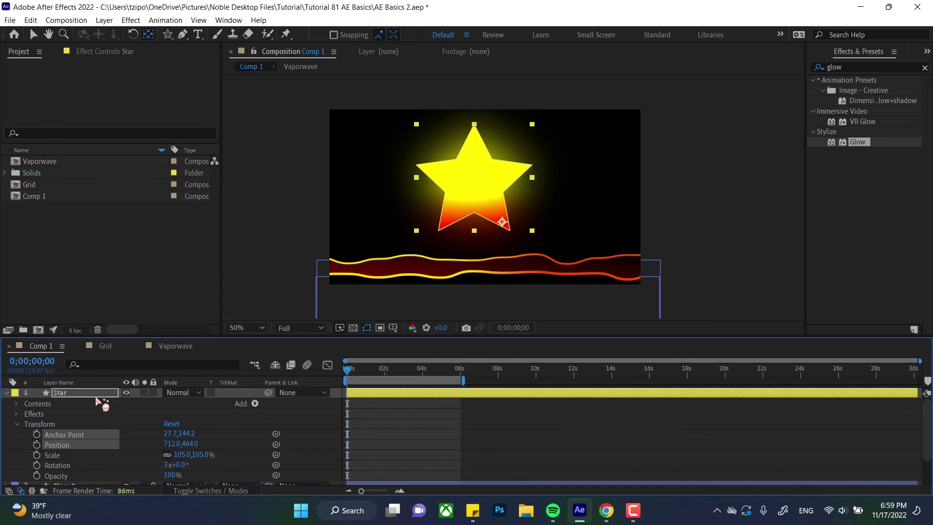